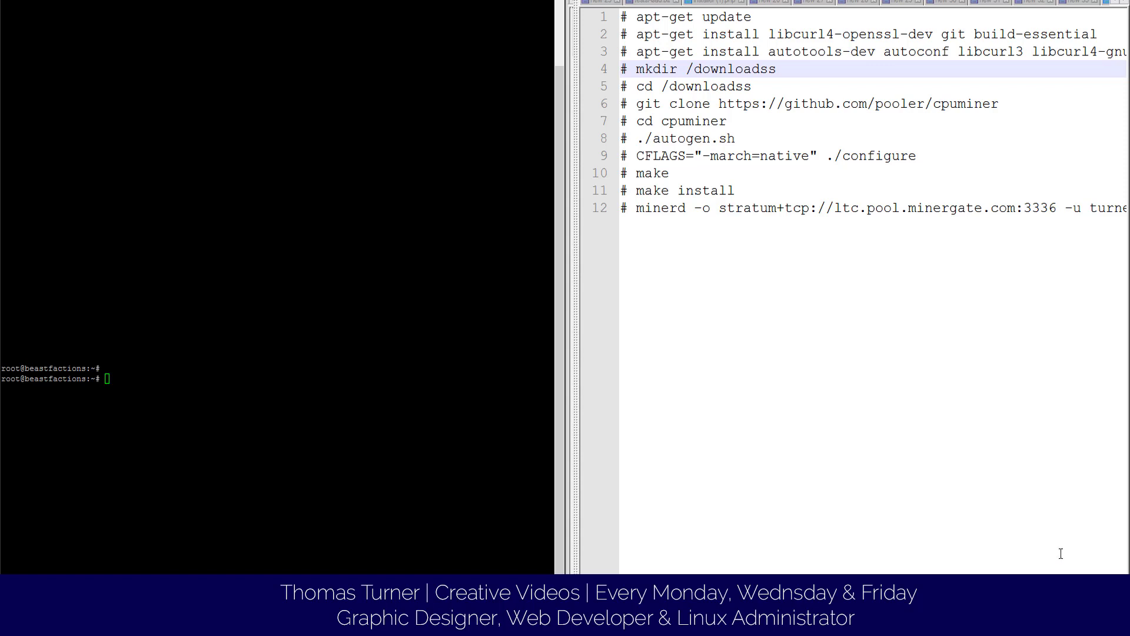
# - Copy 'apt-get update' from the notes and run it in the server shell
pyautogui.click(761, 21)
pyautogui.moveTo(761, 21); pyautogui.dragTo(638, 17)
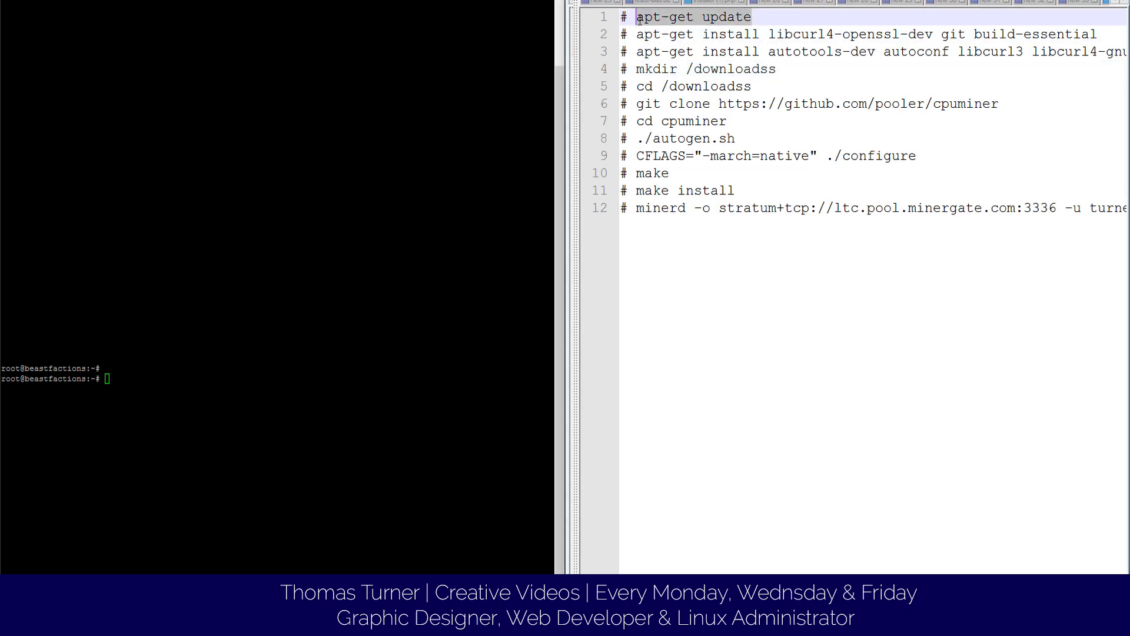
pyautogui.rightClick(638, 18)
pyautogui.click(658, 41)
pyautogui.hotkey('alt', 'Tab')
pyautogui.press('shift+Insert')
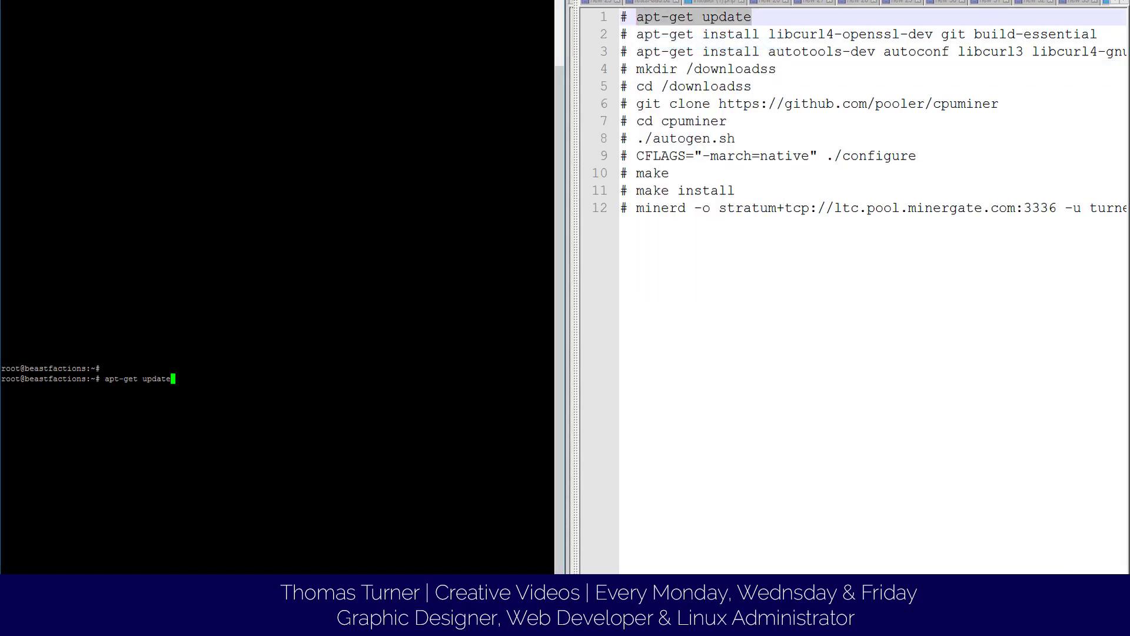
pyautogui.press('Return')
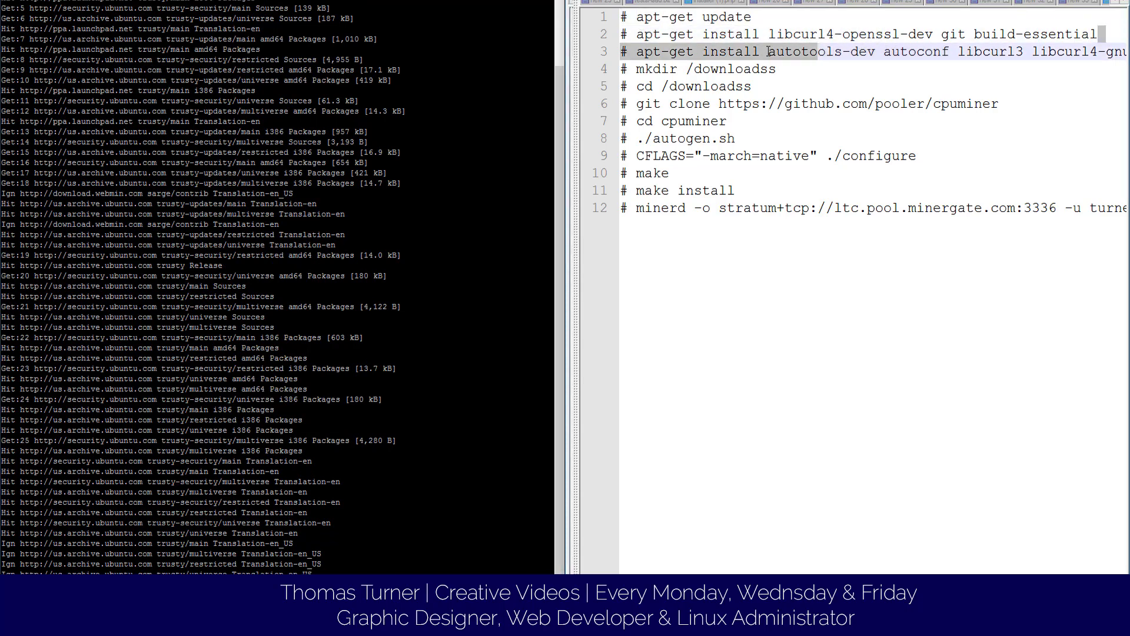
# - Install libcurl4-openssl-dev, git and build-essential from line 2, confirming with y
pyautogui.moveTo(638, 33); pyautogui.dragTo(1098, 36)
pyautogui.rightClick(639, 36)
pyautogui.click(671, 70)
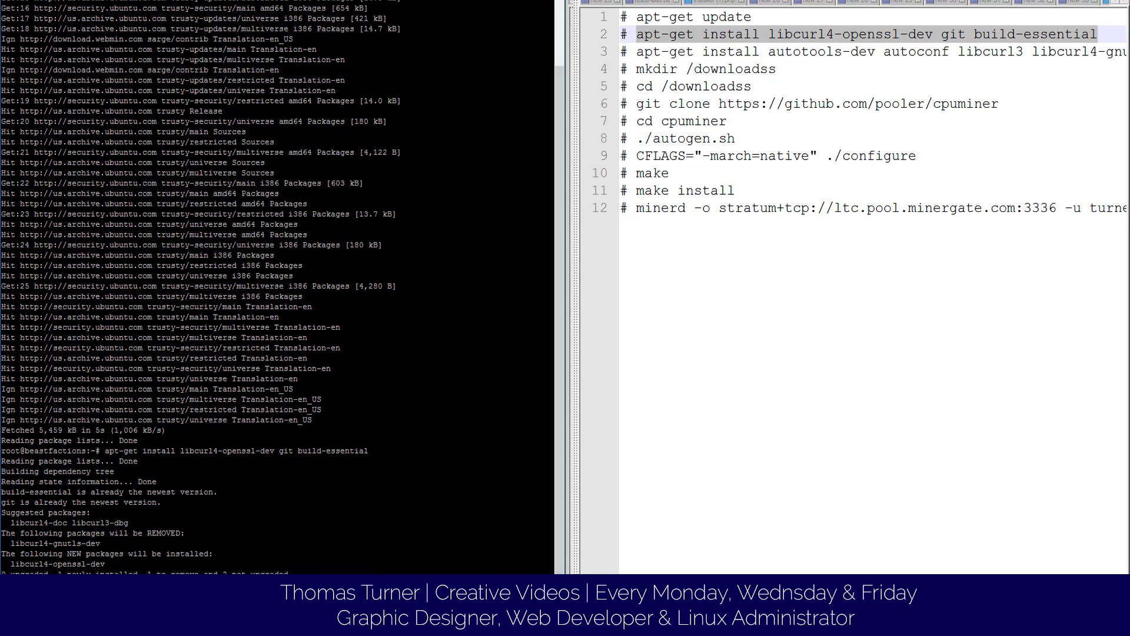
pyautogui.write('y')
pyautogui.press('Return')
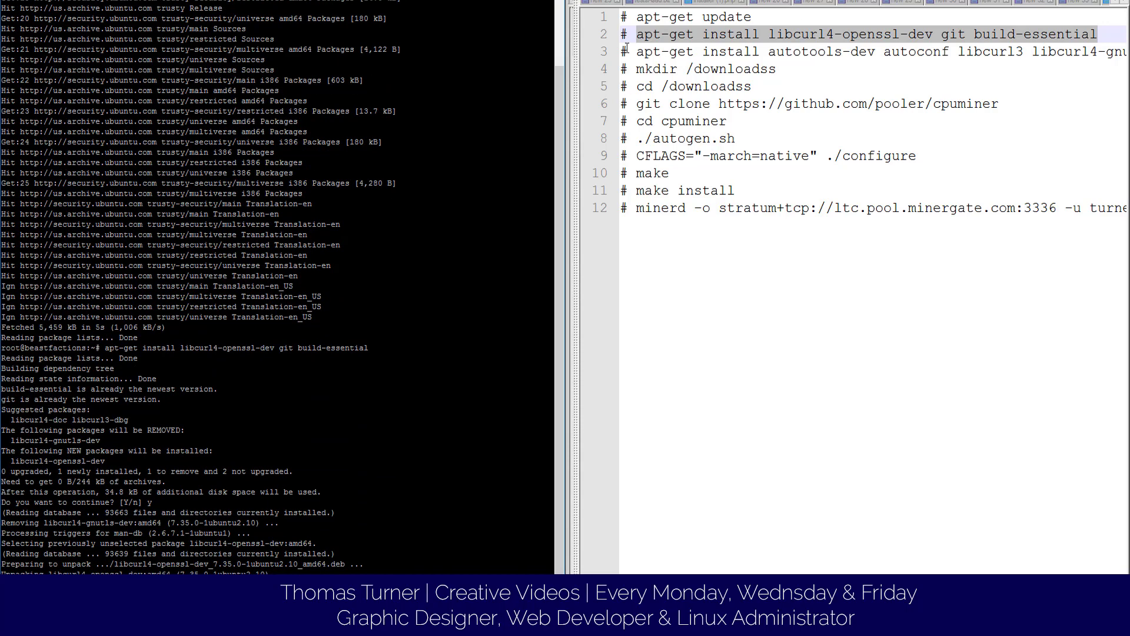
pyautogui.moveTo(636, 51); pyautogui.dragTo(1127, 52)
# - Run the autotools-dev/autoconf install command from line 3 on the server
pyautogui.rightClick(1124, 53)
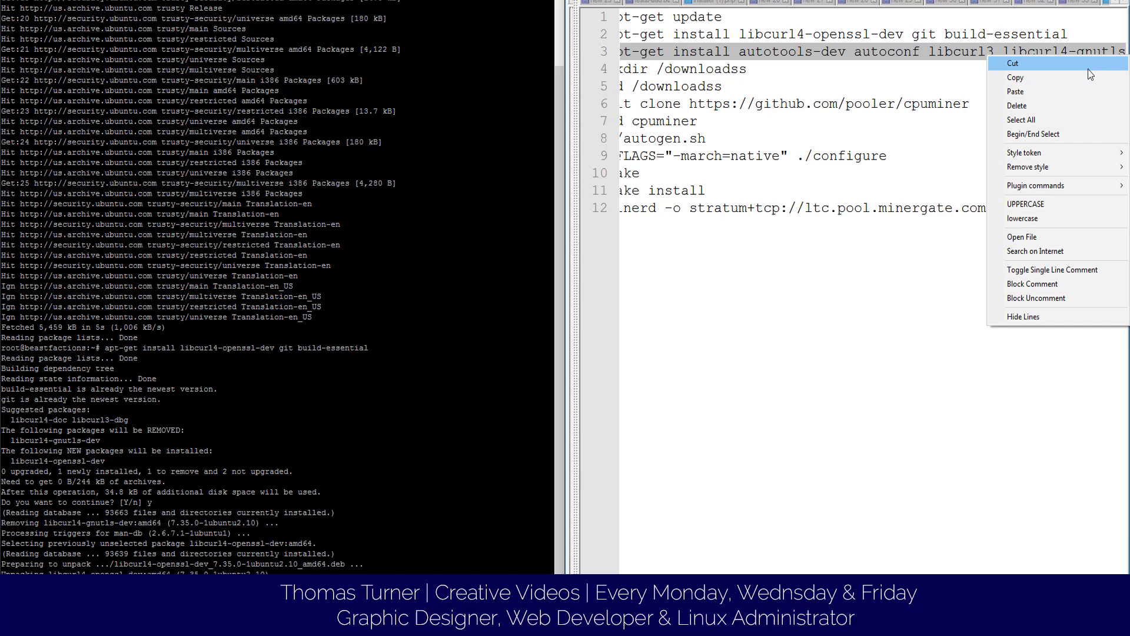
pyautogui.click(1088, 79)
pyautogui.rightClick(265, 266)
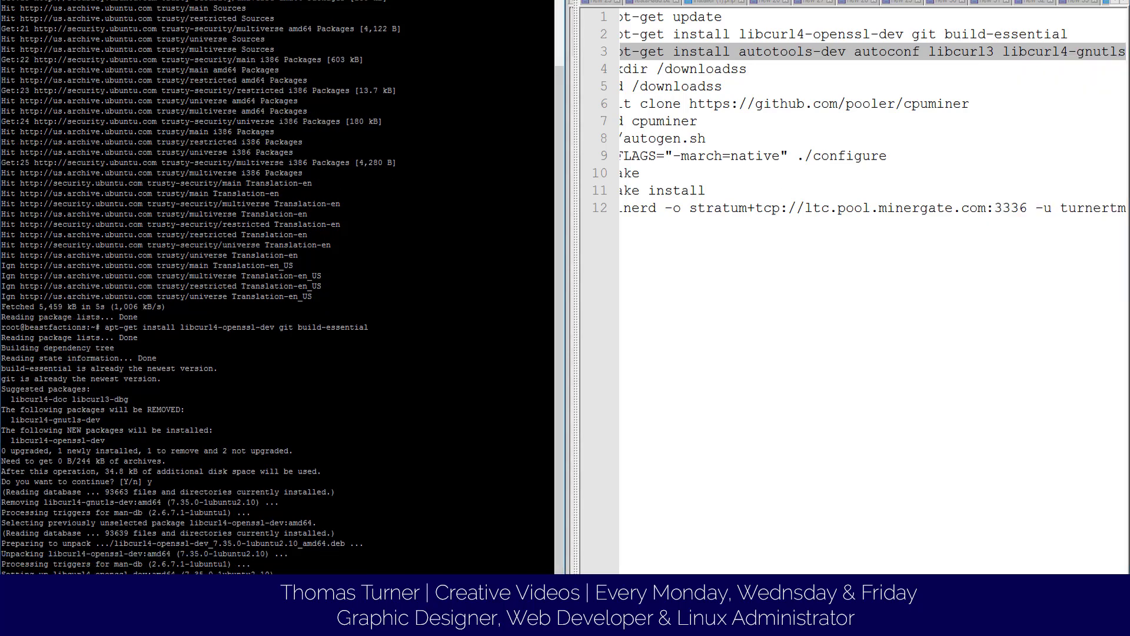
pyautogui.press('Return')
pyautogui.moveTo(742, 173); pyautogui.dragTo(623, 139)
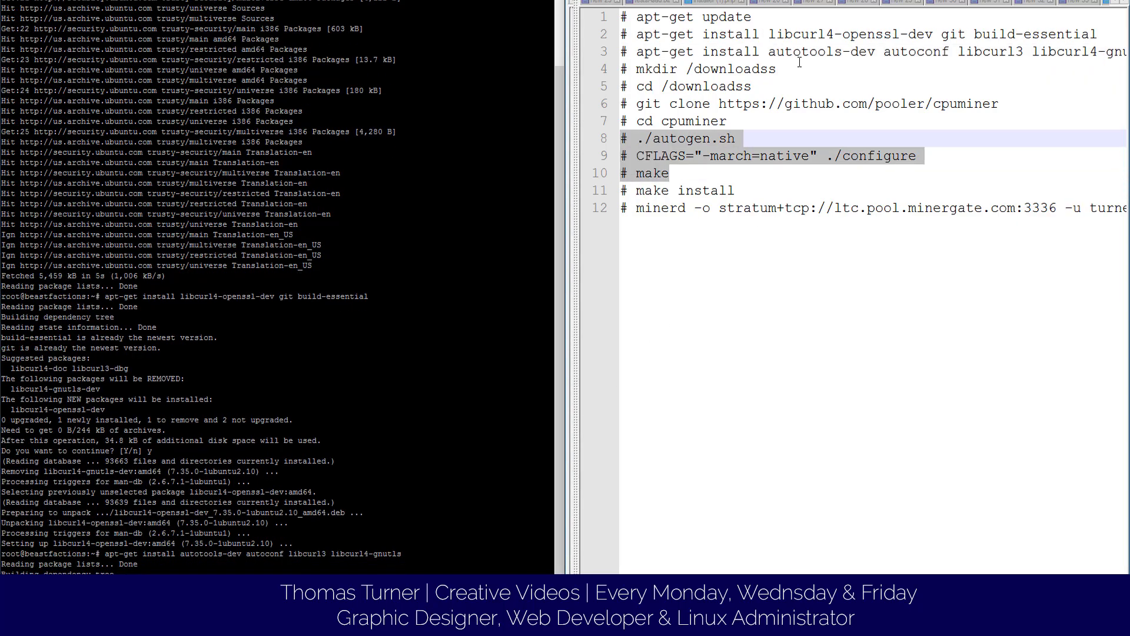
# - Copy the 'mkdir /downloadss' command from the notes
pyautogui.moveTo(778, 69); pyautogui.dragTo(637, 69)
pyautogui.rightClick(638, 71)
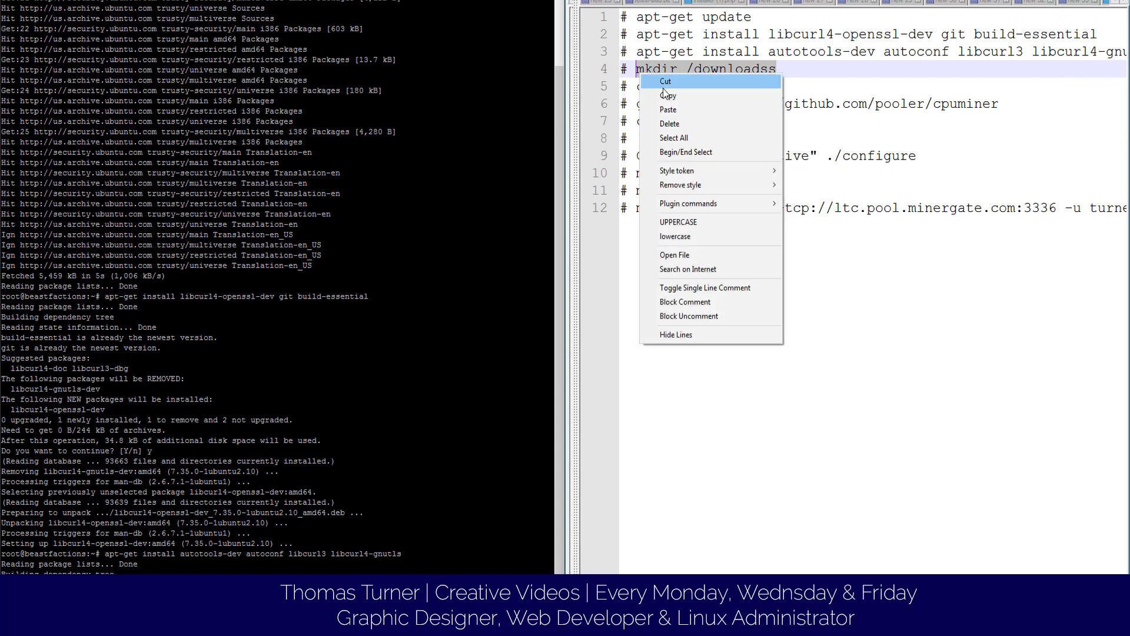
pyautogui.click(667, 96)
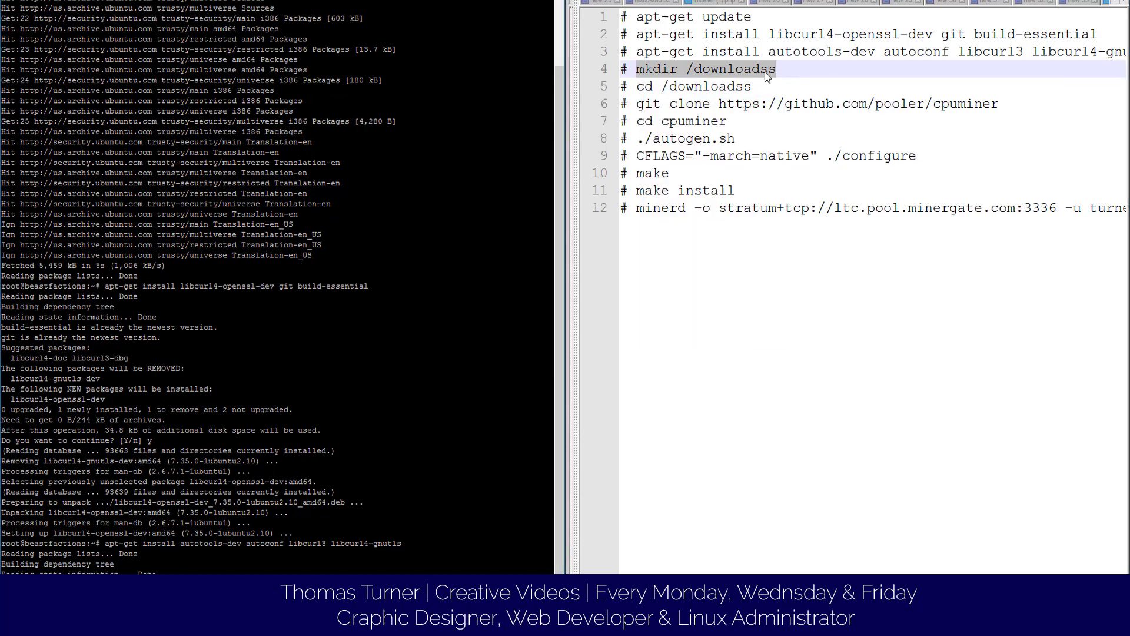
# - Create the /downloadss folder and change into it on the server
pyautogui.moveTo(751, 85); pyautogui.dragTo(637, 86)
pyautogui.rightClick(637, 86)
pyautogui.click(666, 106)
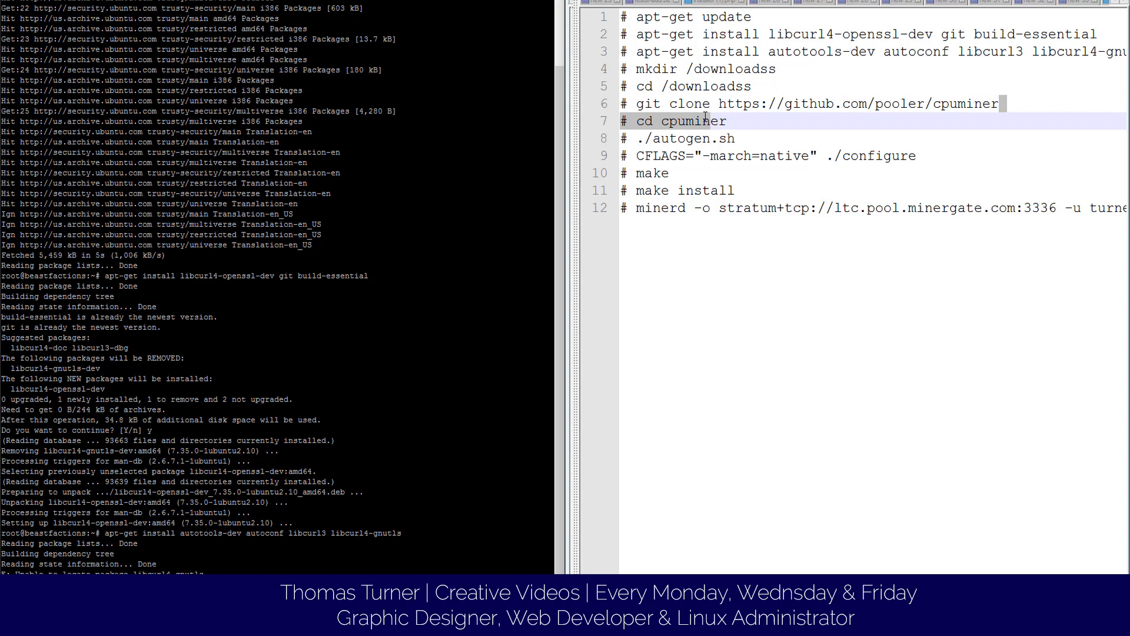
# - Clone the cpuminer source from GitHub, undoing an accidental edit to line 6 first
pyautogui.moveTo(1002, 104); pyautogui.dragTo(637, 104)
pyautogui.rightClick(638, 104)
pyautogui.click(666, 142)
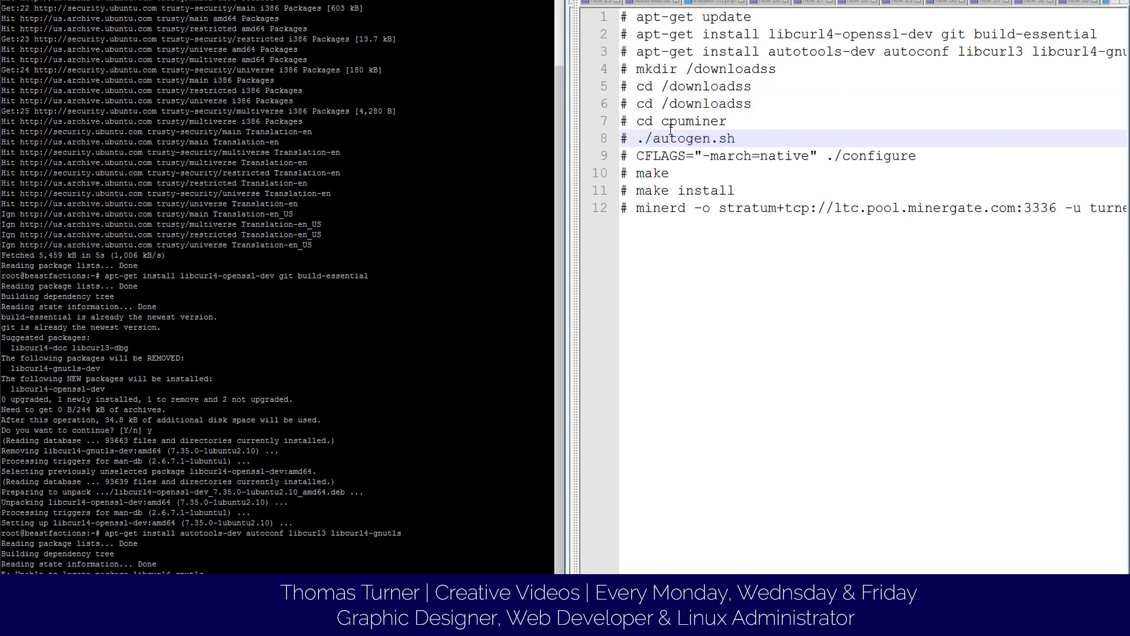
pyautogui.hotkey('ctrl', 'z')
pyautogui.moveTo(999, 104); pyautogui.dragTo(637, 104)
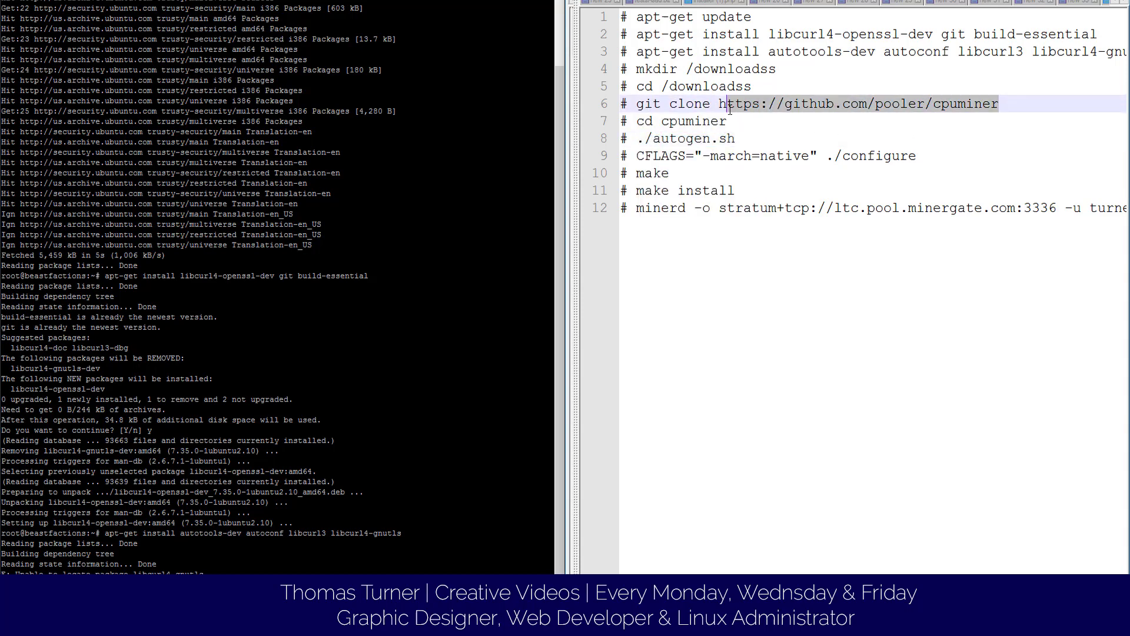
pyautogui.click(638, 104)
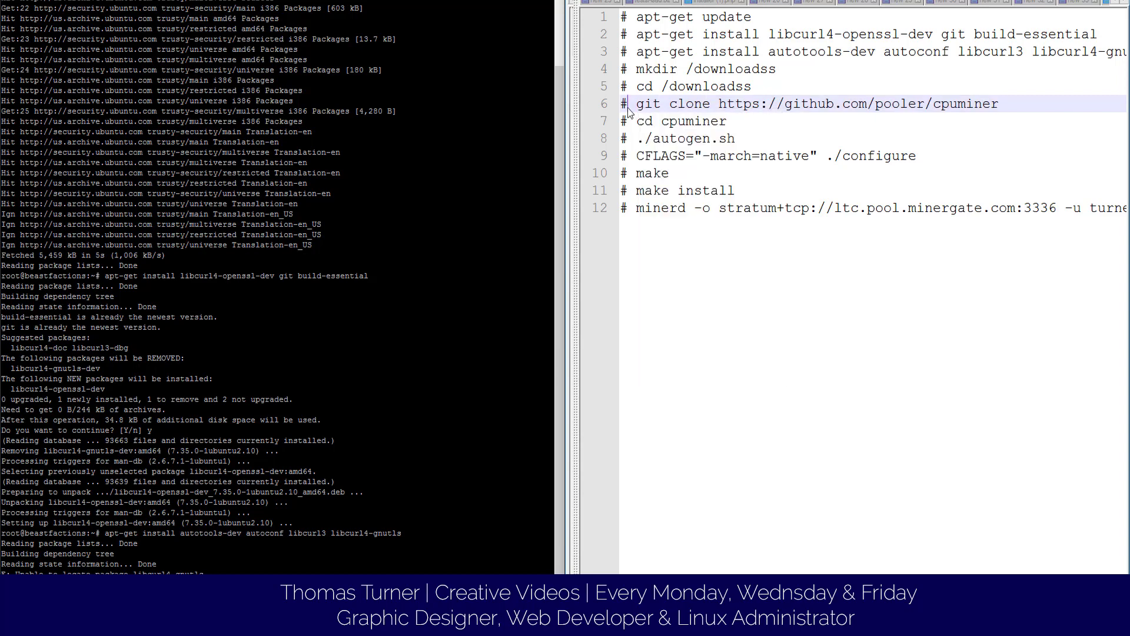
pyautogui.moveTo(638, 105); pyautogui.dragTo(998, 104)
pyautogui.rightClick(999, 105)
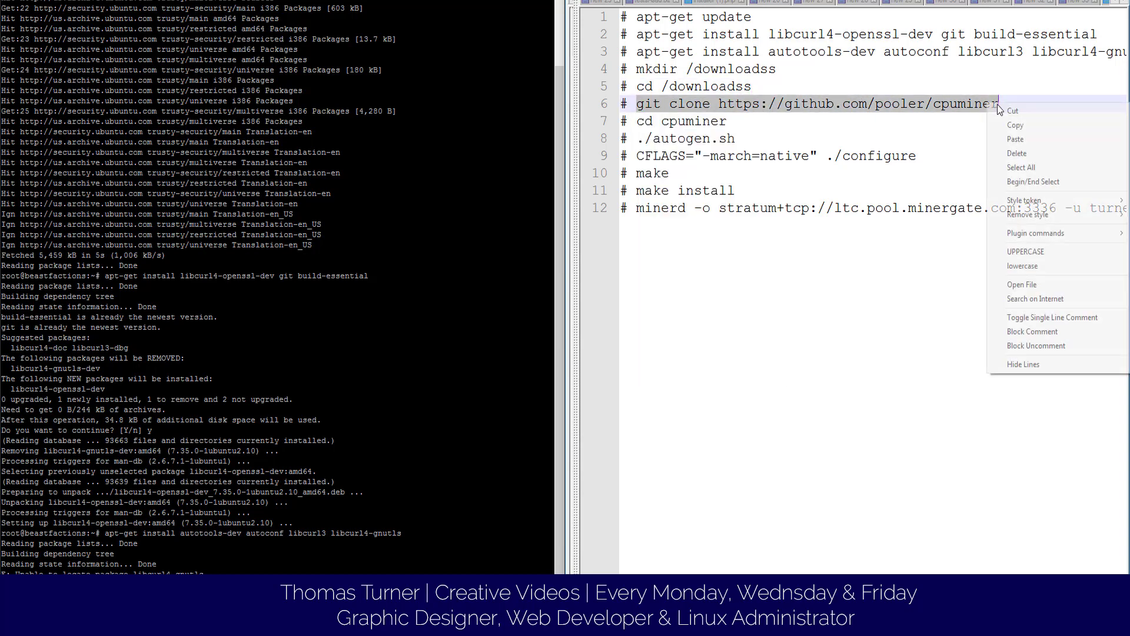
pyautogui.click(1016, 125)
pyautogui.press('Return')
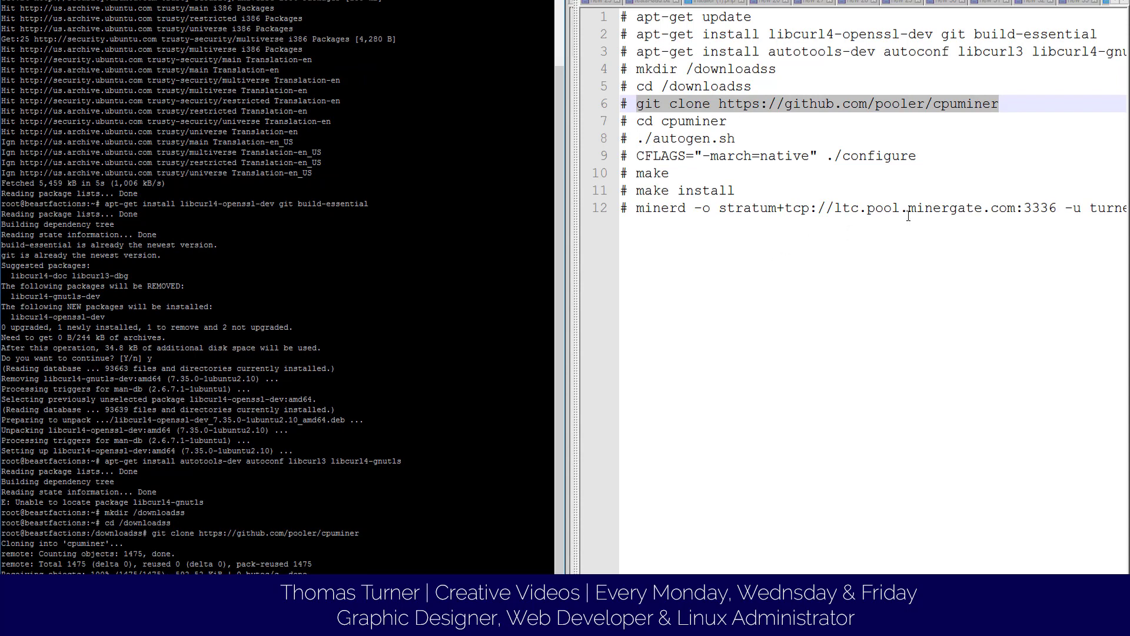
# - Enter the cpuminer directory and copy the ./autogen.sh command from the notes
pyautogui.click(730, 121)
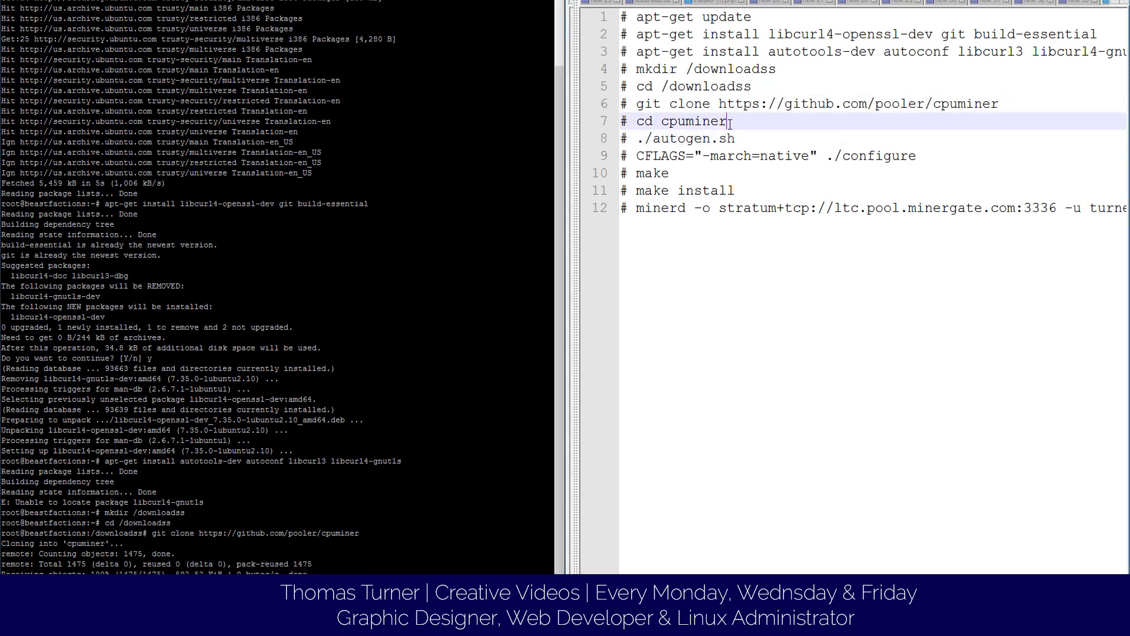
pyautogui.moveTo(730, 122); pyautogui.dragTo(636, 121)
pyautogui.rightClick(640, 125)
pyautogui.click(667, 148)
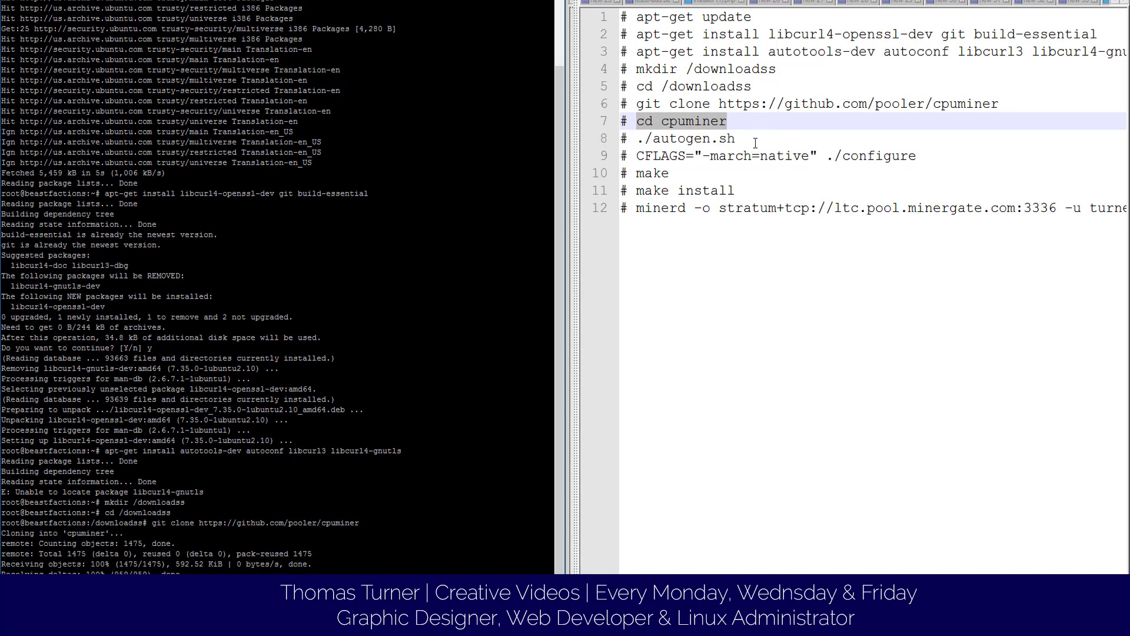
pyautogui.click(630, 139)
pyautogui.rightClick(632, 134)
pyautogui.click(661, 157)
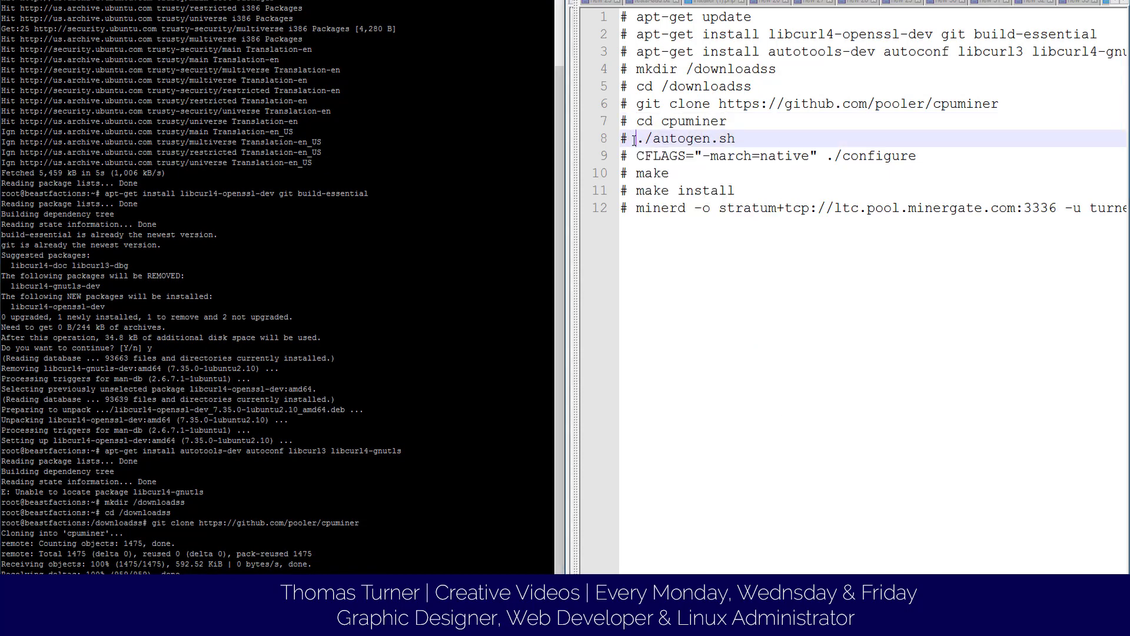
pyautogui.moveTo(740, 142); pyautogui.dragTo(640, 145)
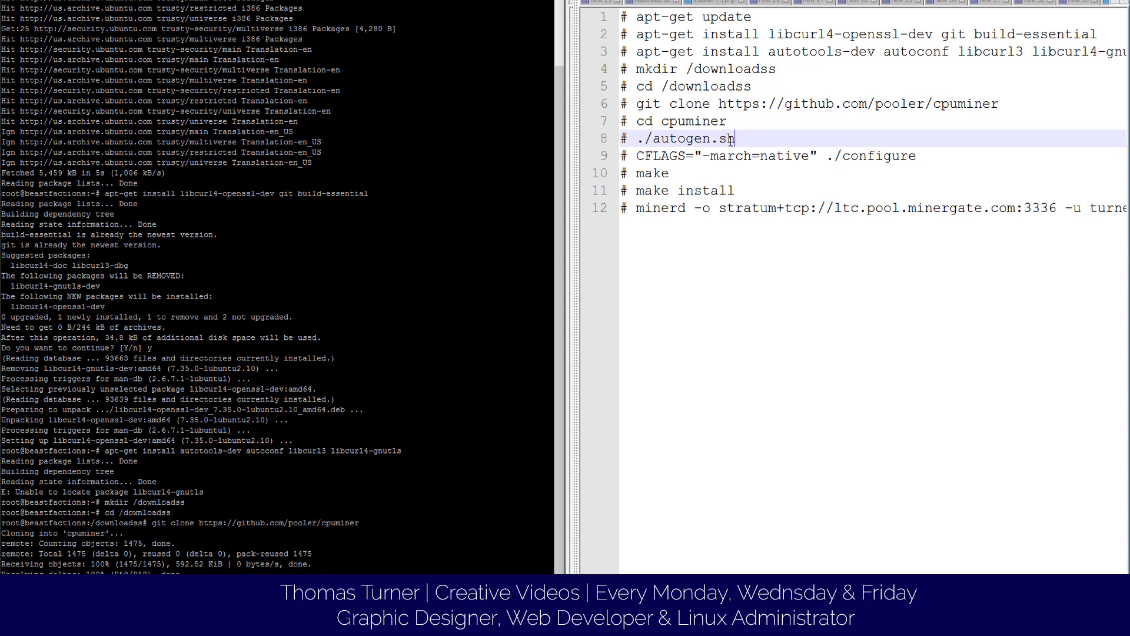
pyautogui.rightClick(640, 144)
pyautogui.click(671, 163)
pyautogui.write('ls')
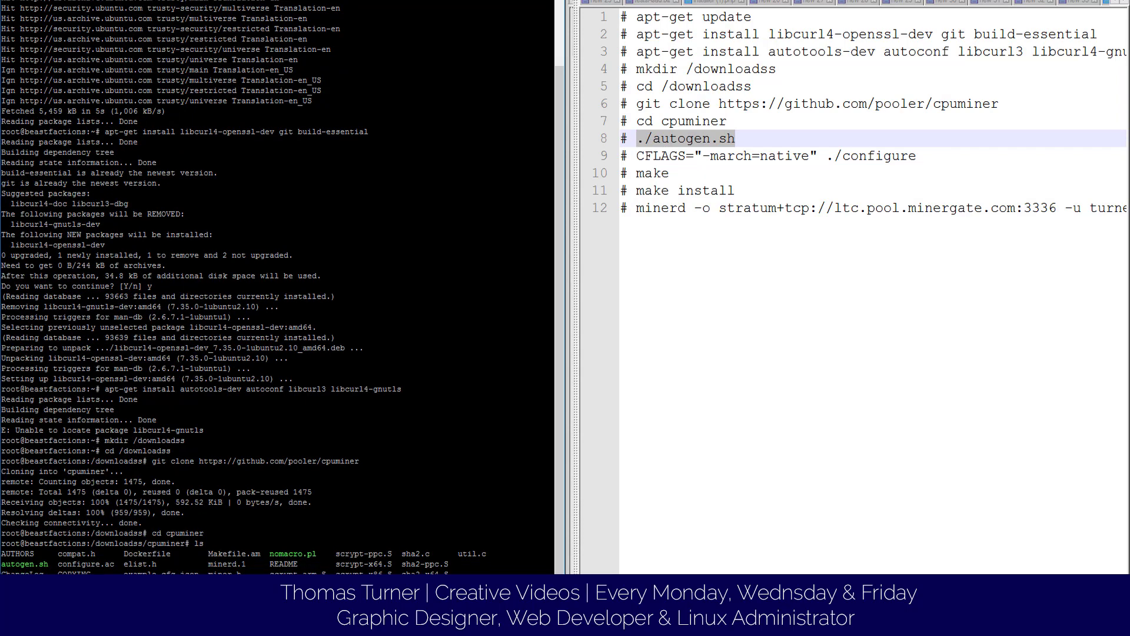
# - Run CFLAGS="-march=native" ./configure to configure cpuminer for the native CPU
pyautogui.moveTo(917, 156); pyautogui.dragTo(647, 156)
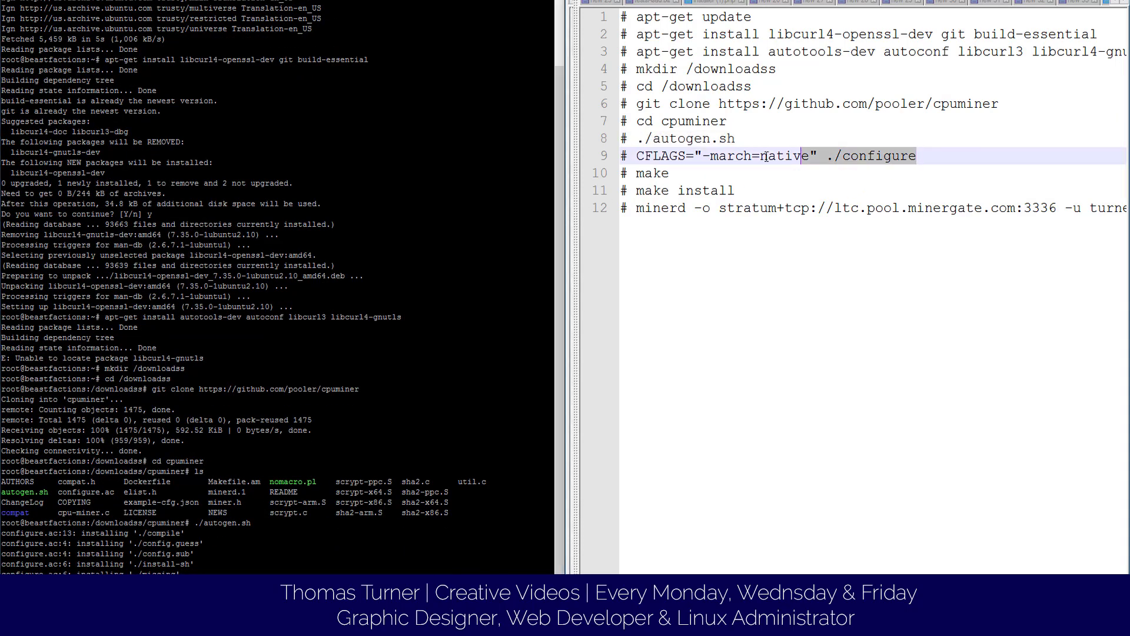
pyautogui.rightClick(643, 157)
pyautogui.click(671, 181)
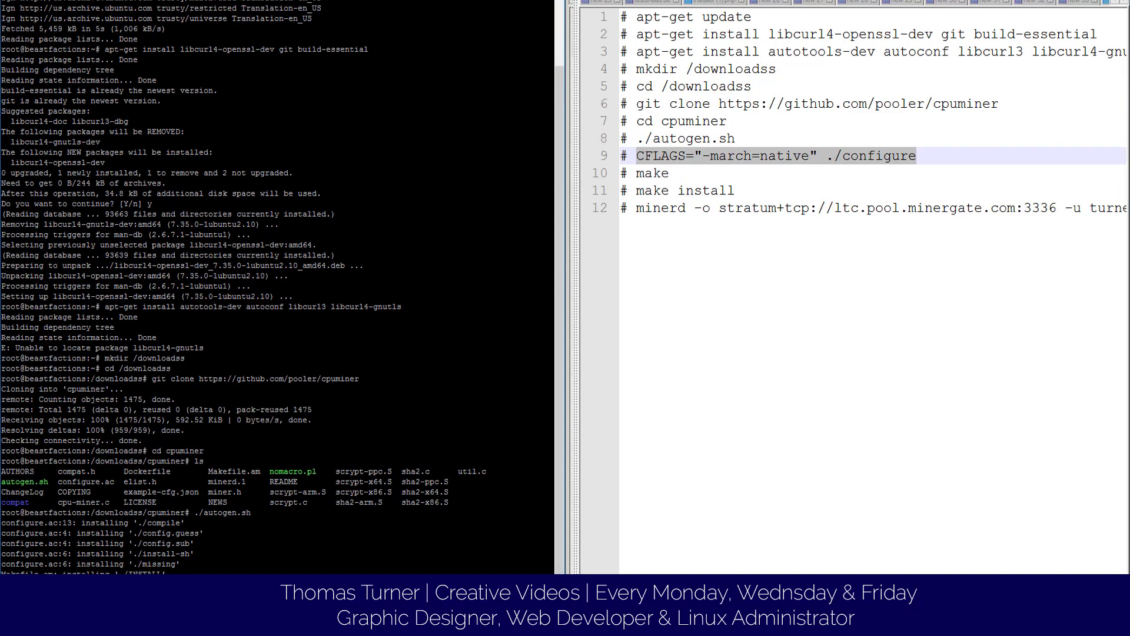
pyautogui.write('CFLAGS="-march=native" ./configure')
pyautogui.press('Return')
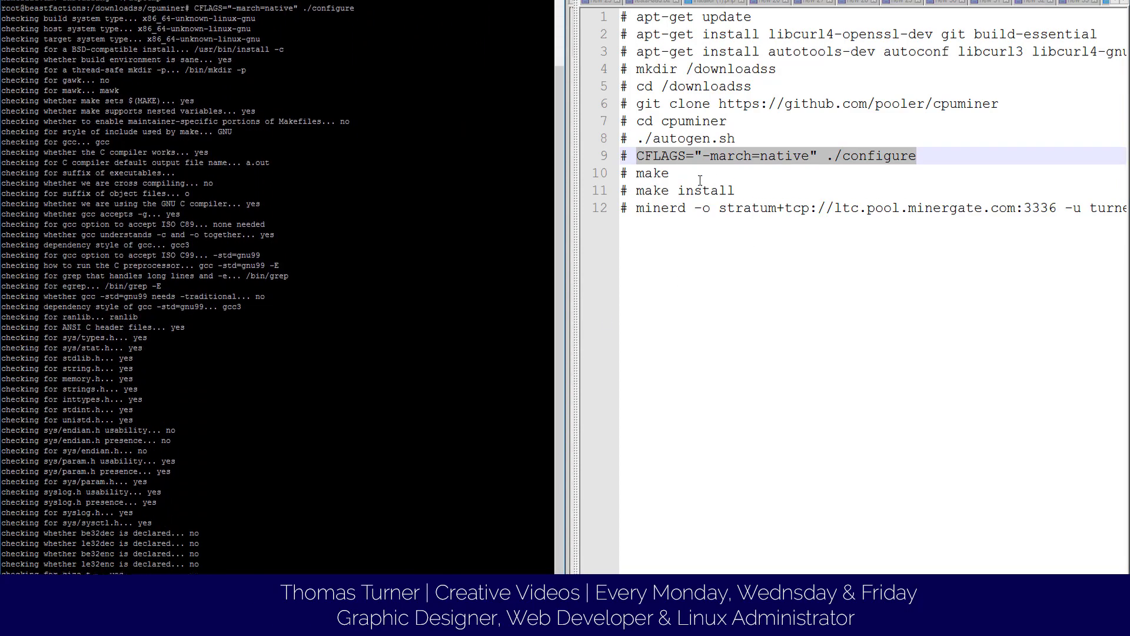
# - Compile cpuminer with make and install minerd with make install
pyautogui.doubleClick(654, 173)
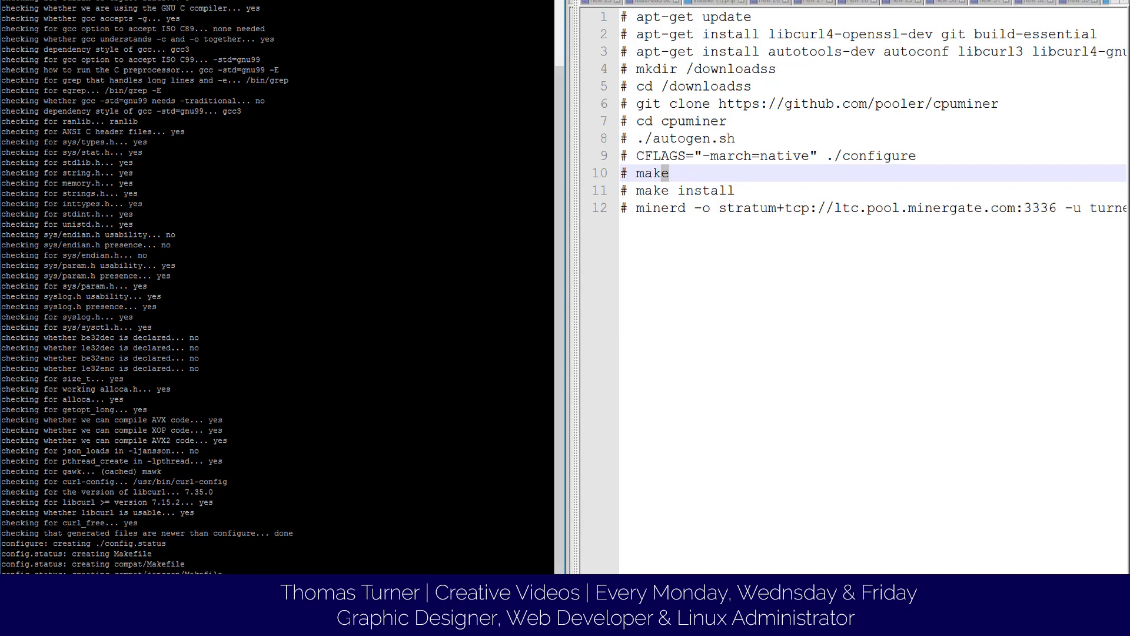
pyautogui.write('make')
pyautogui.press('Return')
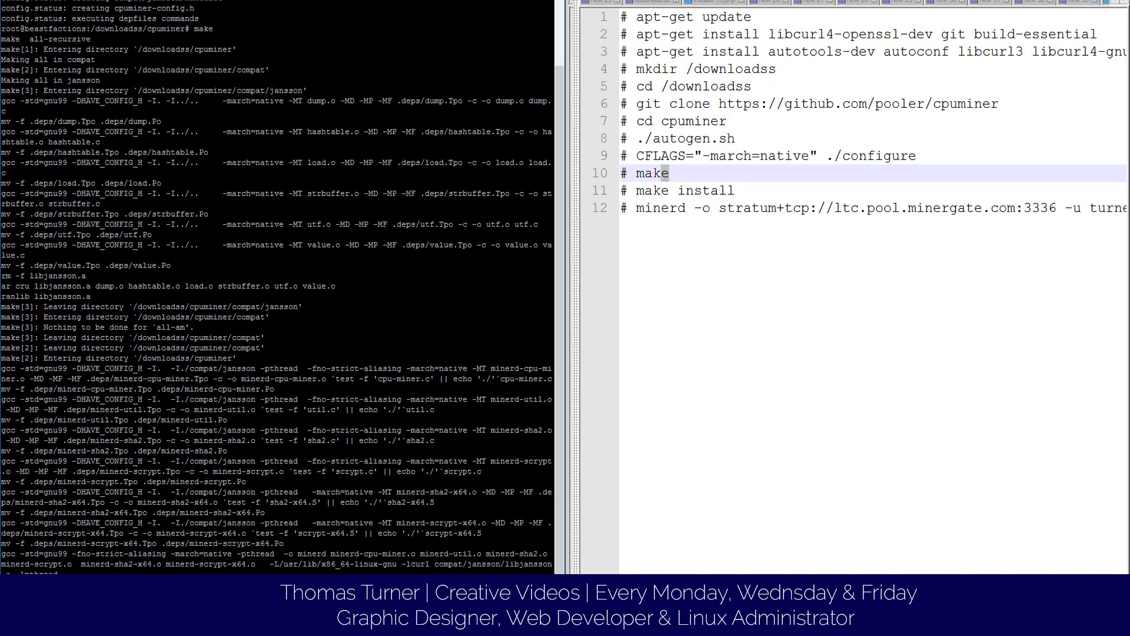
pyautogui.write('make install')
pyautogui.press('Return')
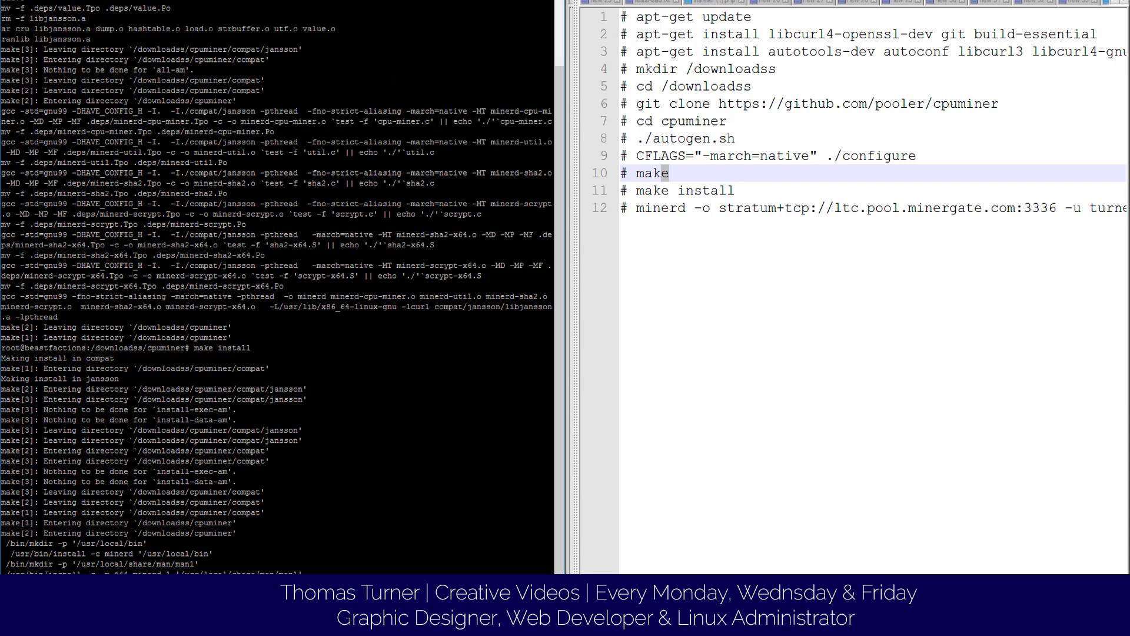
pyautogui.moveTo(622, 207); pyautogui.dragTo(1126, 208)
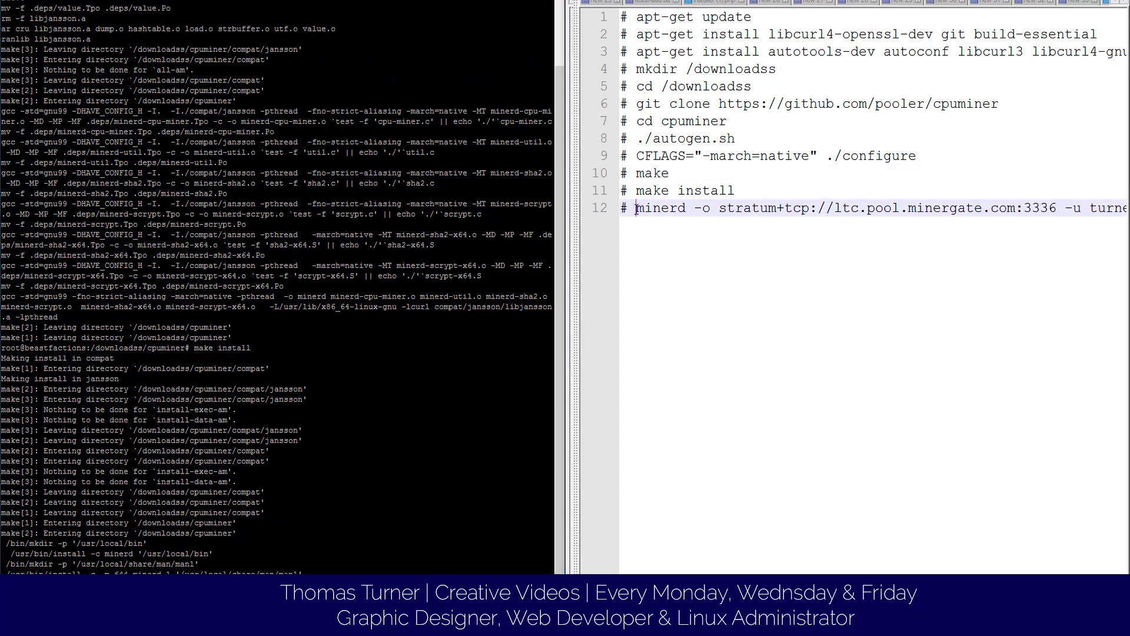
# - Launch minerd from line 12 against ltc.pool.minergate.com using the scrypt algorithm
pyautogui.click(1109, 198)
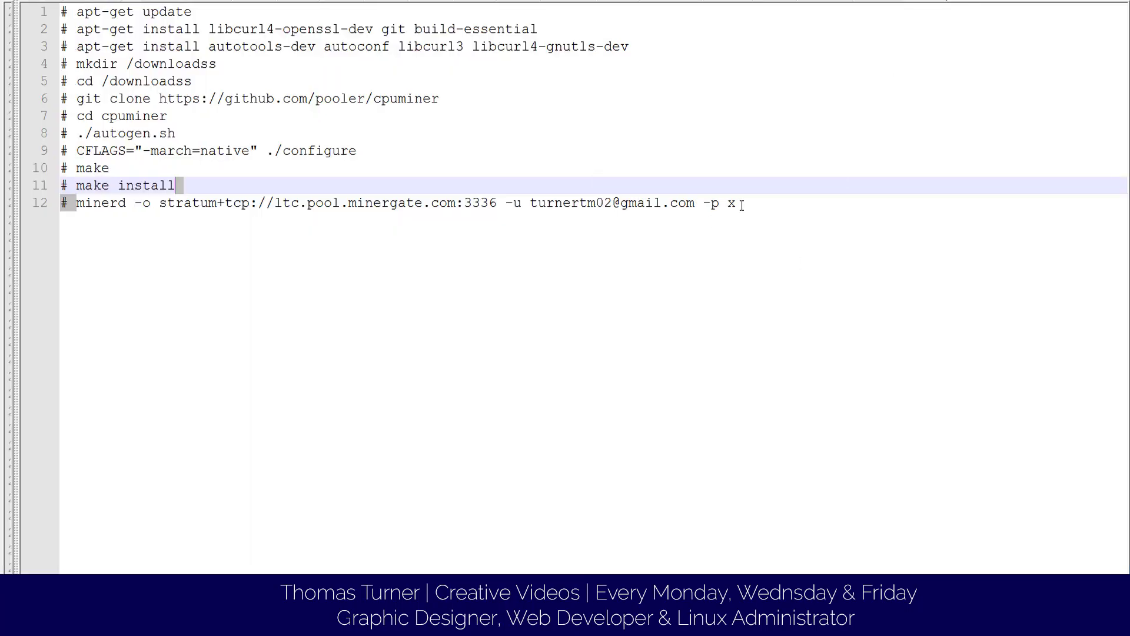
pyautogui.moveTo(738, 203); pyautogui.dragTo(66, 208)
pyautogui.rightClick(79, 206)
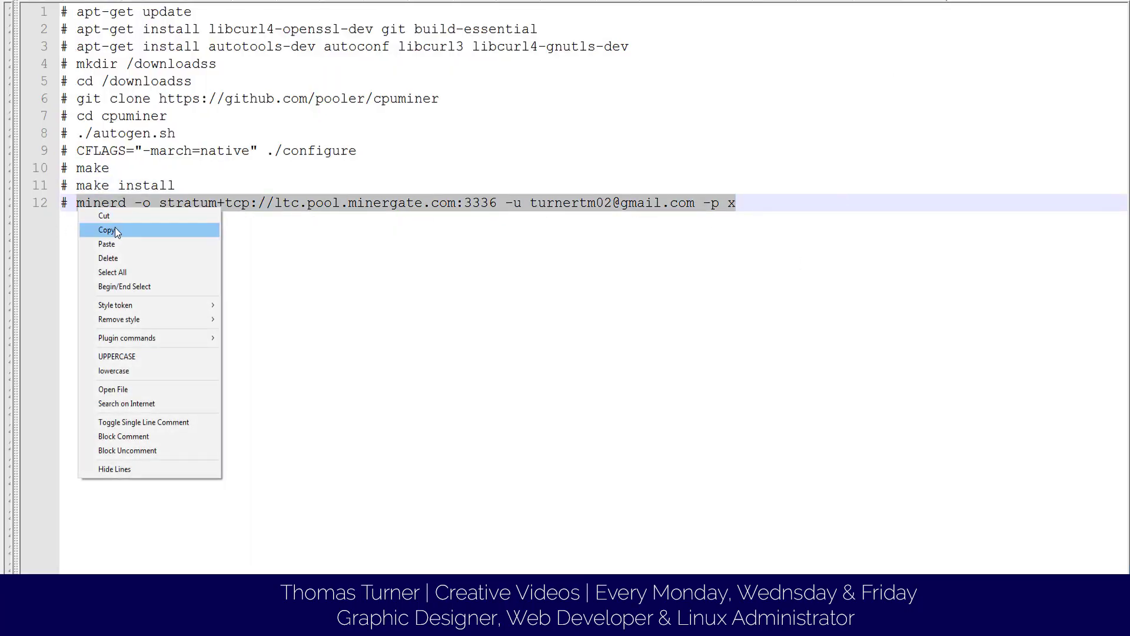
pyautogui.click(116, 227)
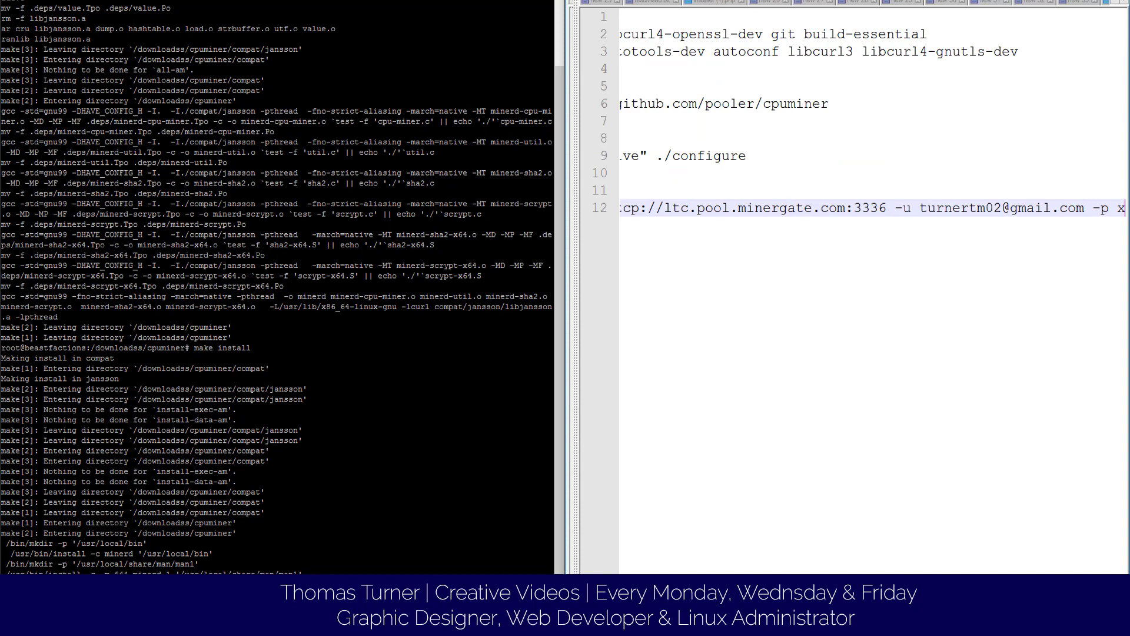
pyautogui.moveTo(670, 173); pyautogui.dragTo(621, 139)
pyautogui.hotkey('ctrl', 'End')
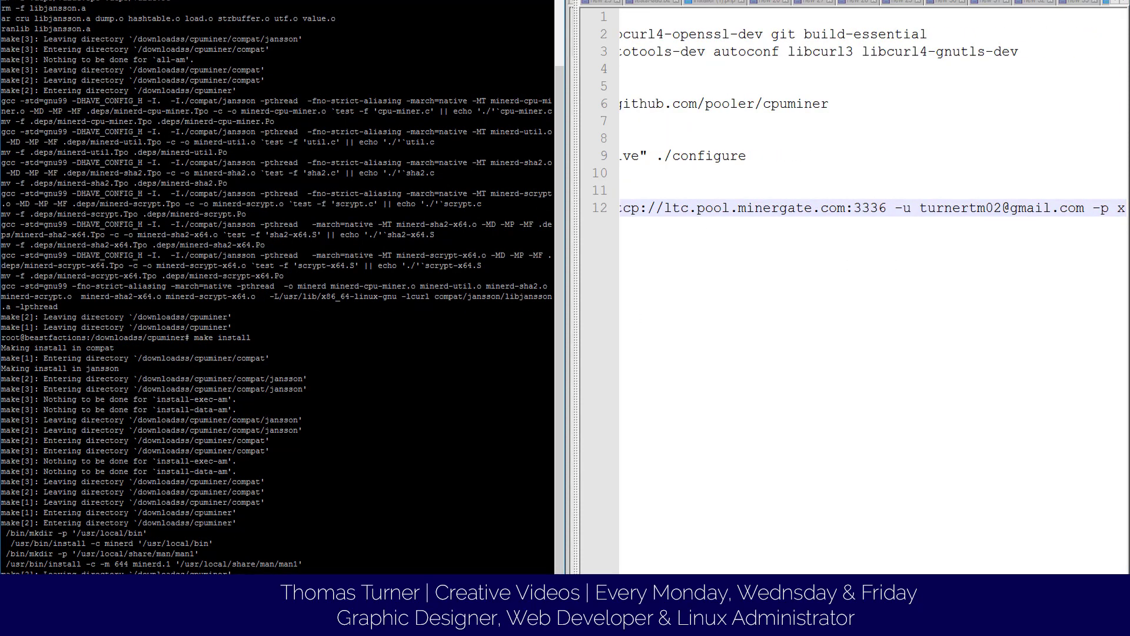
pyautogui.press('Return')
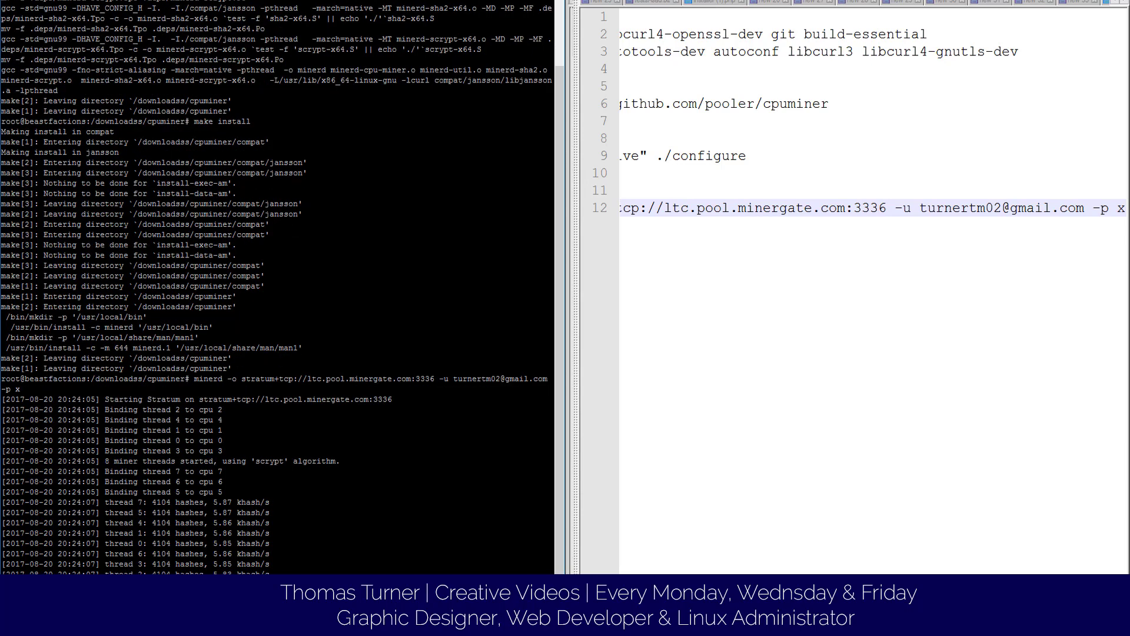
pyautogui.press('super')
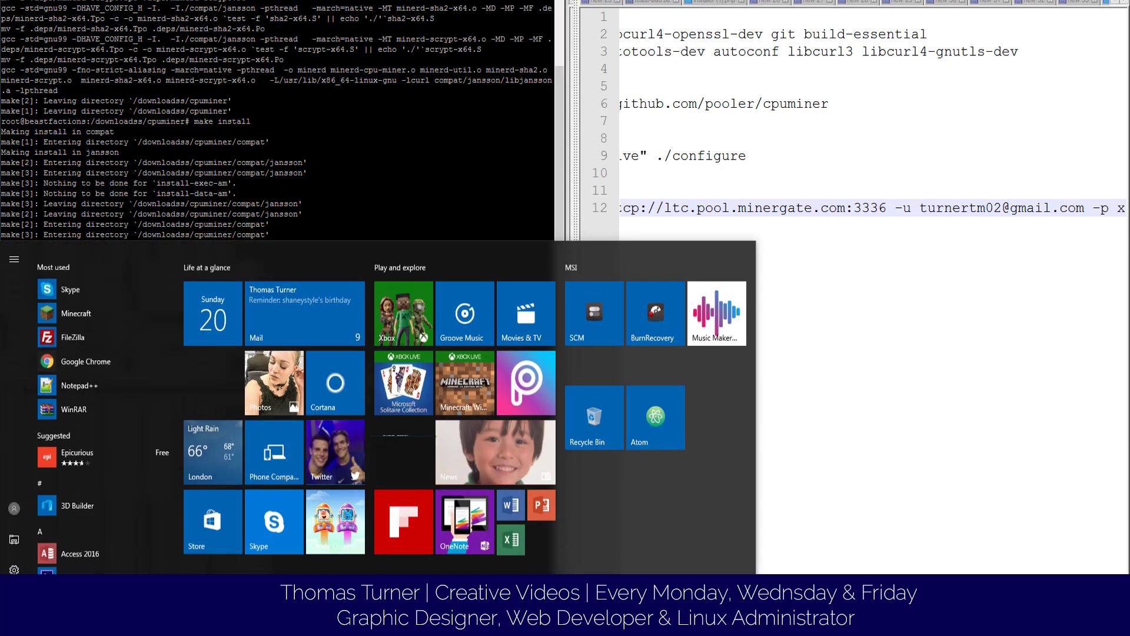
pyautogui.moveTo(765, 552)
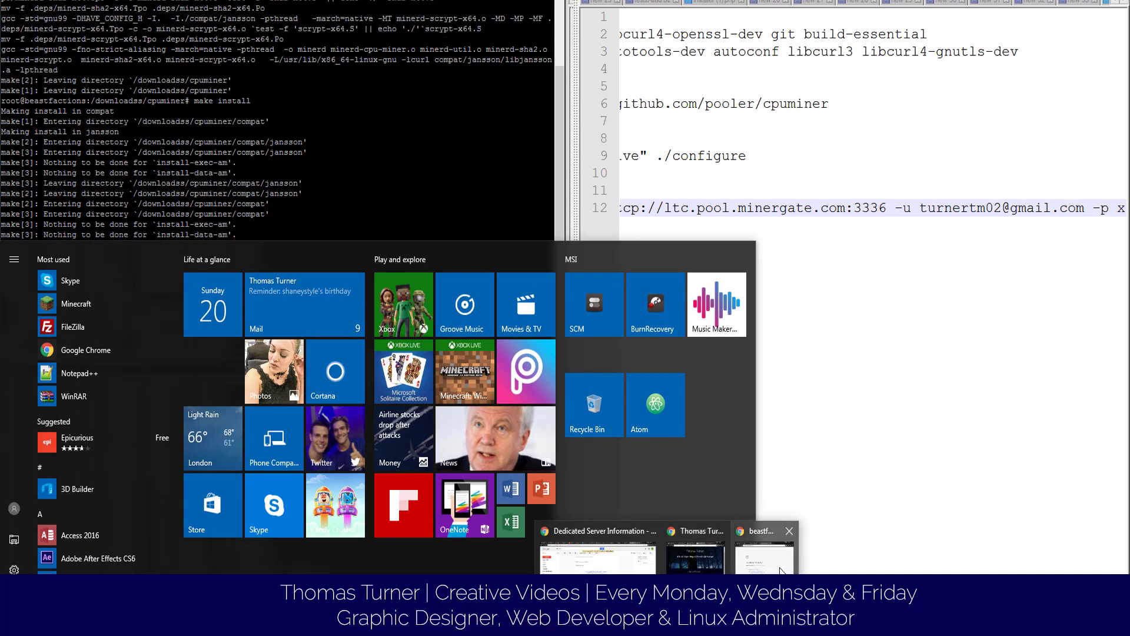
# - Bring Chrome forward and load the MinerGate dashboard
pyautogui.click(767, 565)
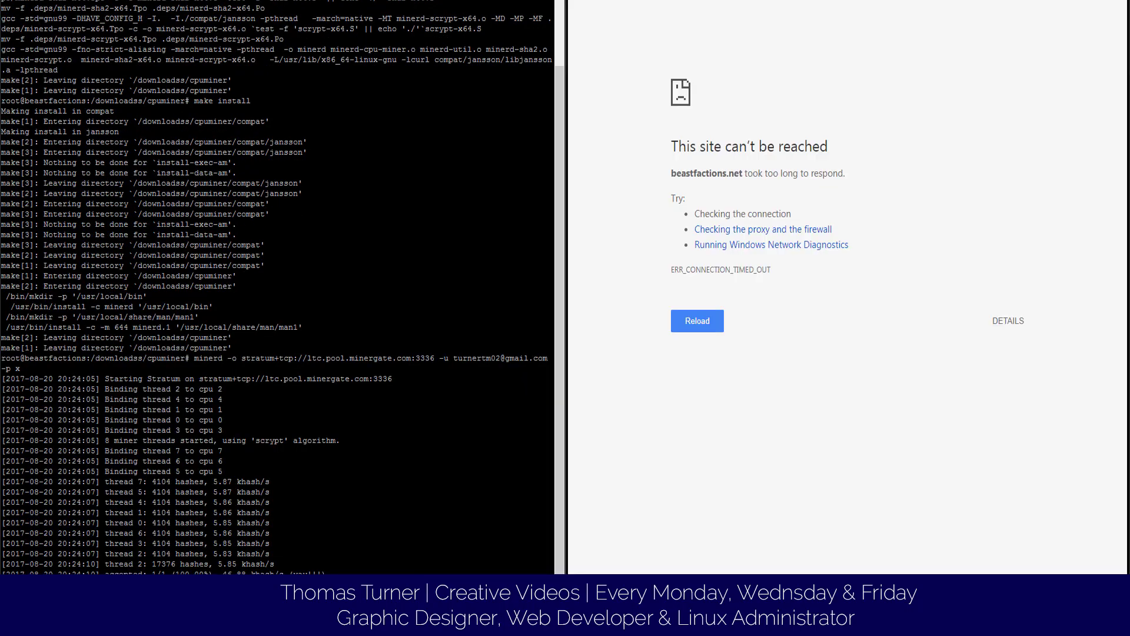
pyautogui.write('minergate')
pyautogui.press('Return')
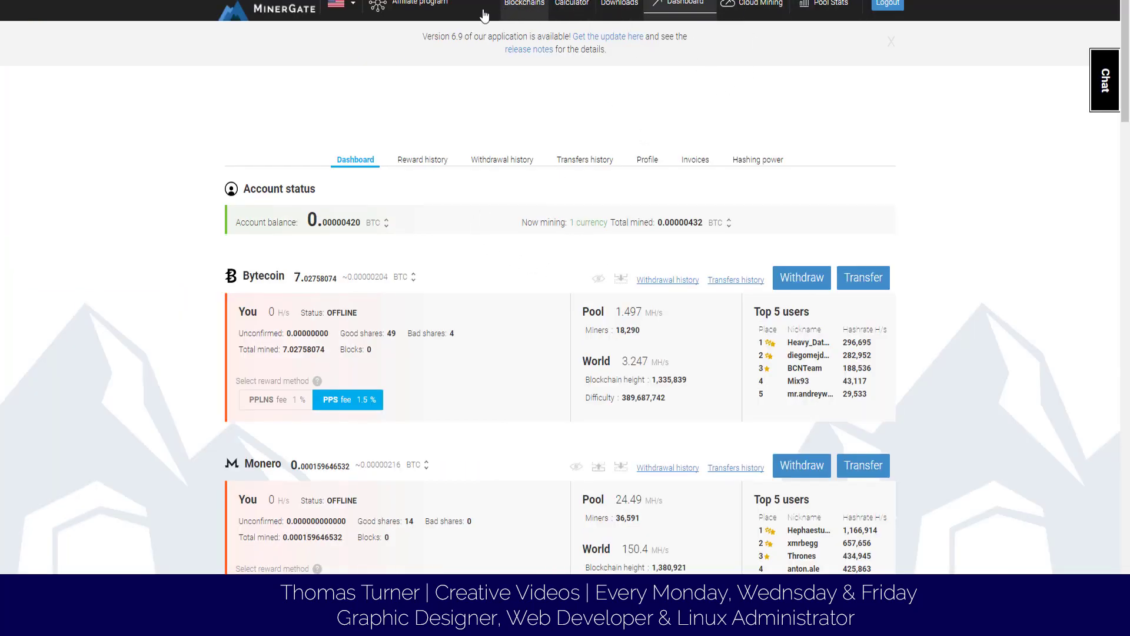
pyautogui.scroll(-2, 613, 292)
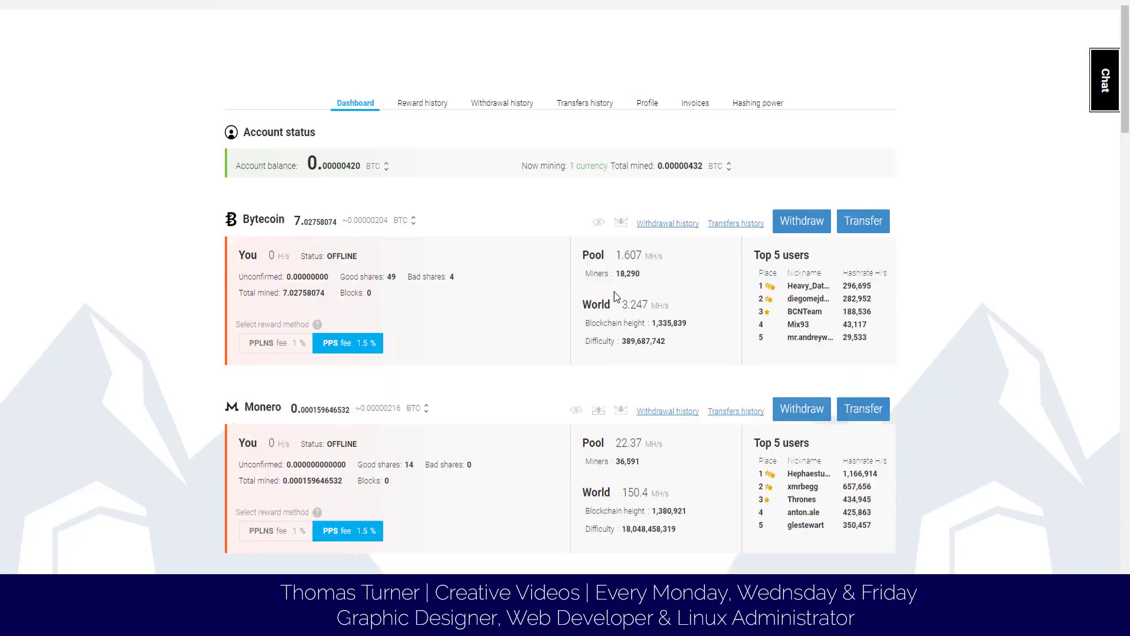
pyautogui.scroll(-10, 463, 380)
pyautogui.scroll(-5, 460, 386)
pyautogui.scroll(-5, 461, 385)
pyautogui.scroll(-5, 459, 381)
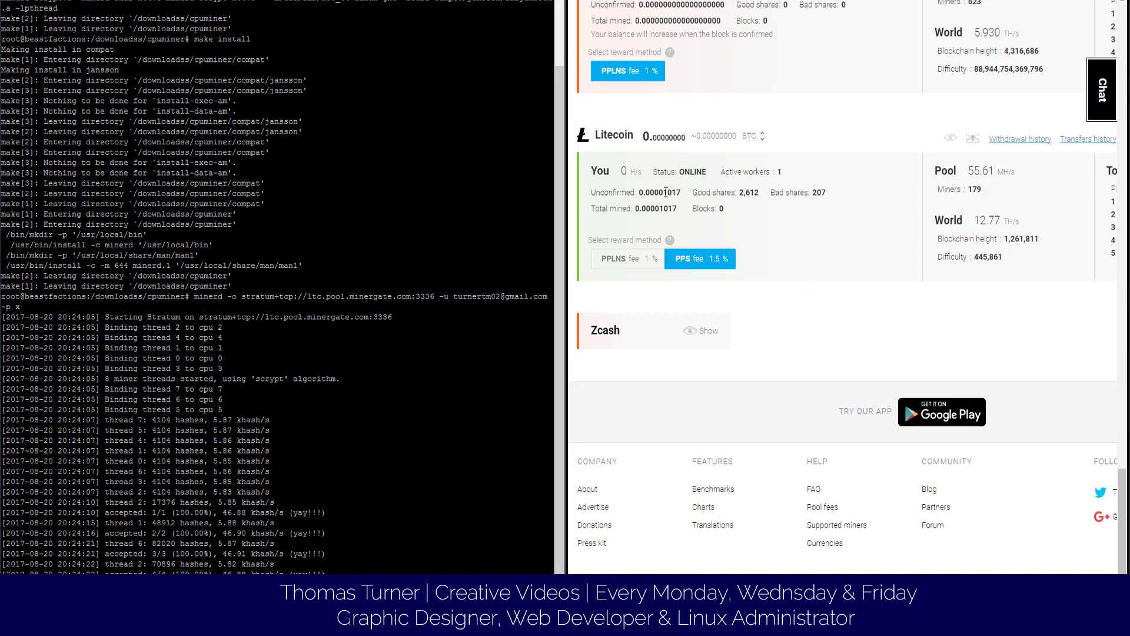
# - Scroll to the Litecoin panel and highlight its 2,612 good shares count
pyautogui.moveTo(989, 170); pyautogui.dragTo(936, 221)
pyautogui.click(987, 221)
pyautogui.moveTo(760, 192); pyautogui.dragTo(741, 198)
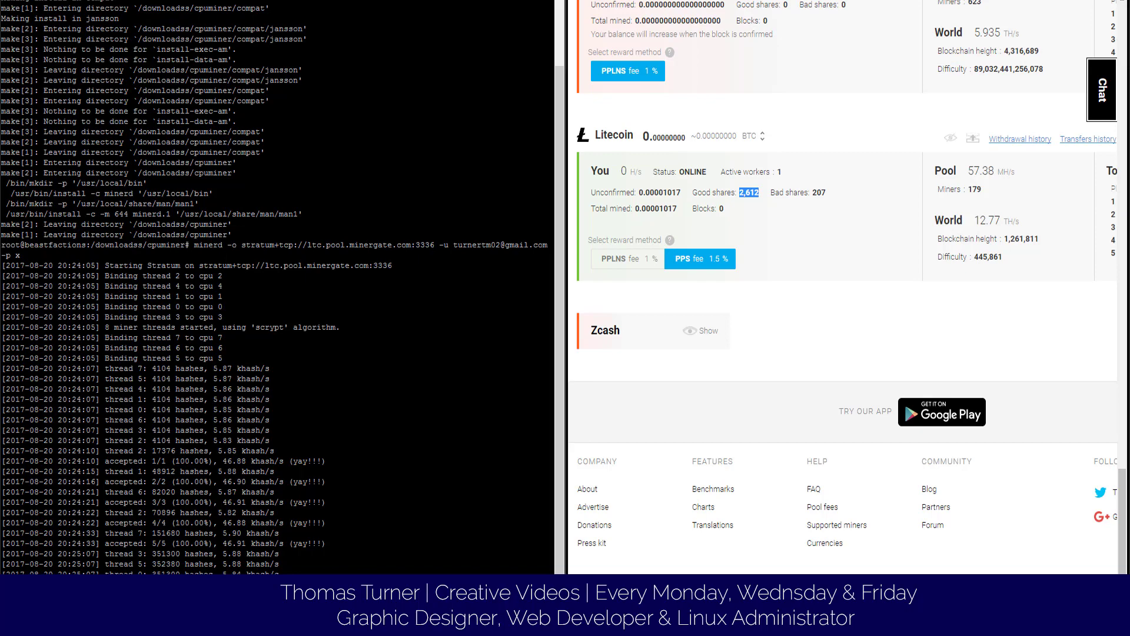
pyautogui.scroll(3, 278, 287)
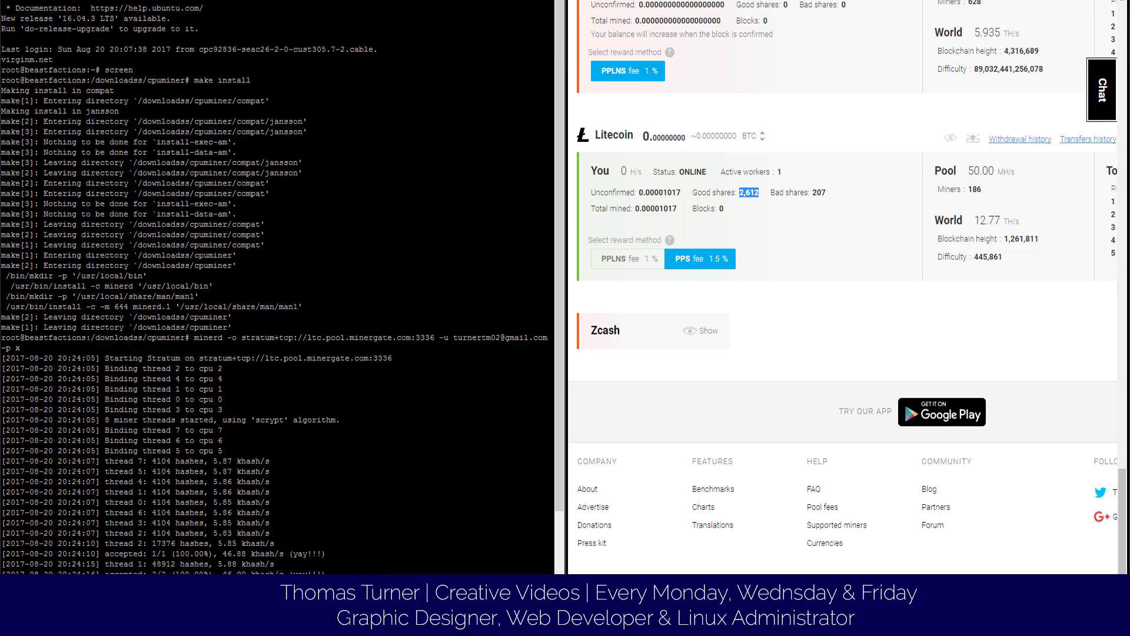
pyautogui.scroll(5, 595, 449)
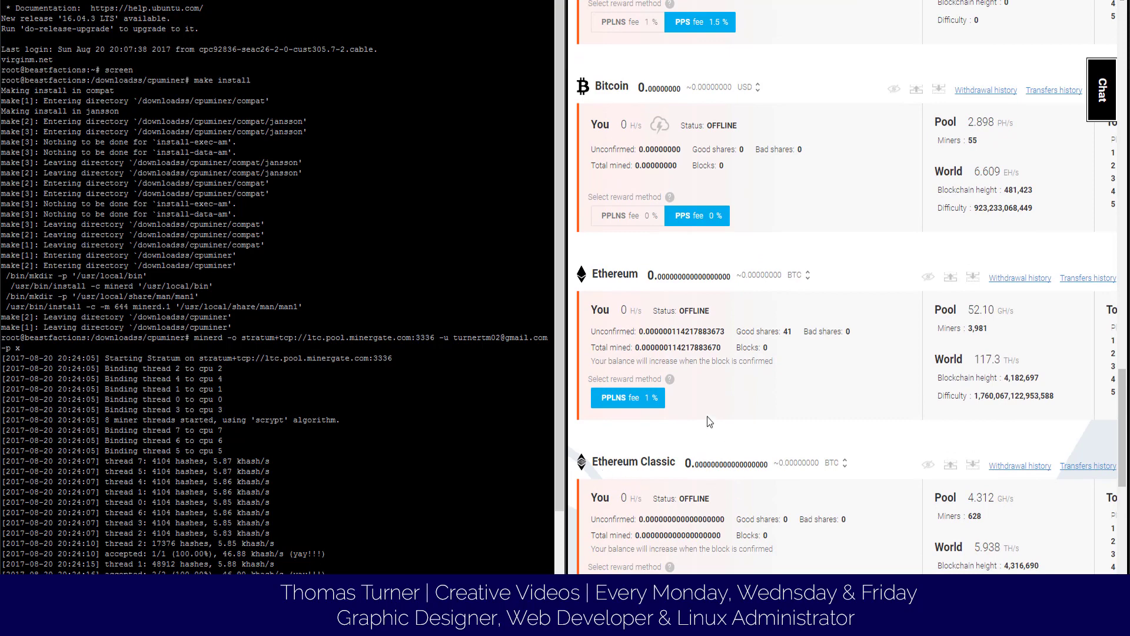
pyautogui.scroll(1, 625, 351)
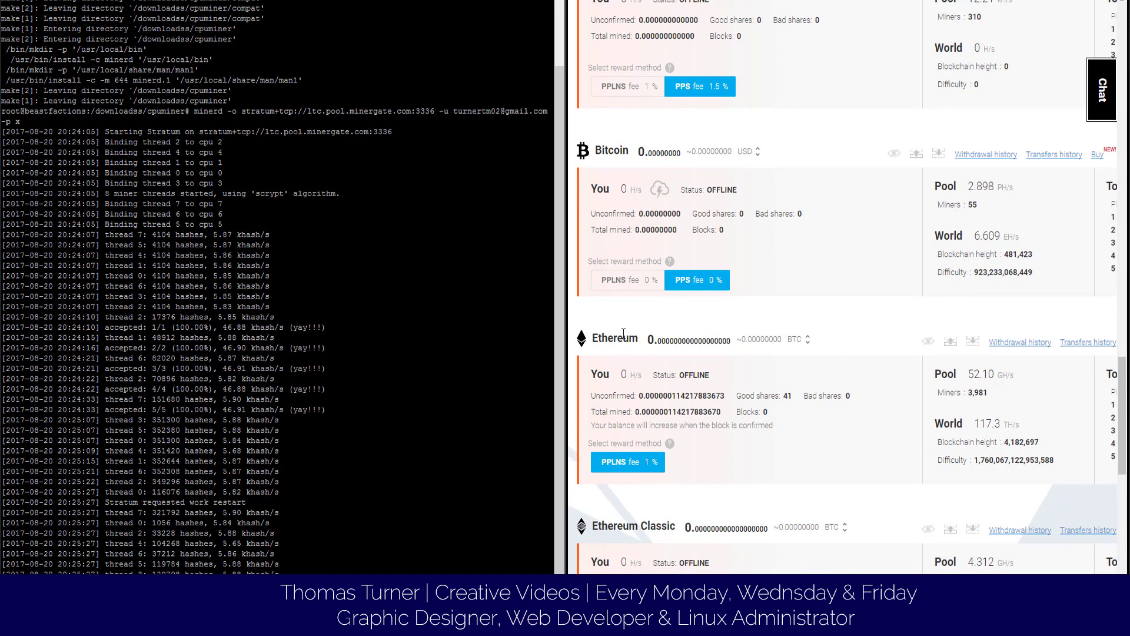